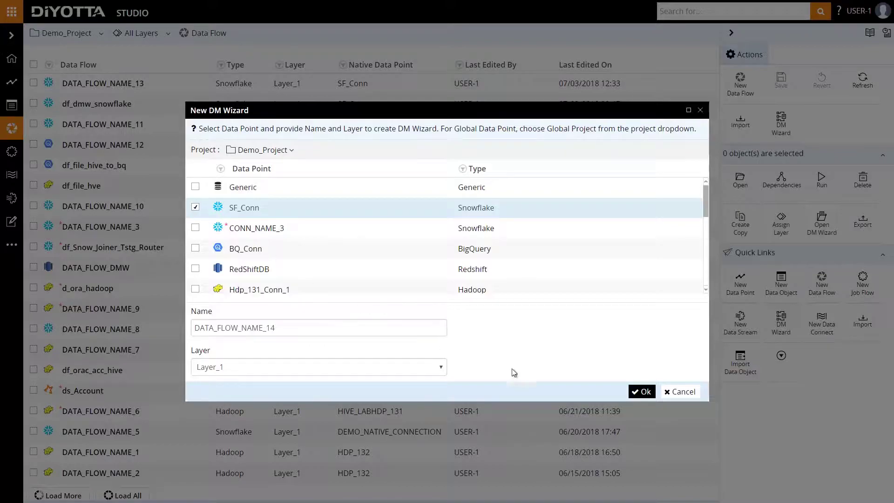
Create the DM wizard DATA_FLOW_NAME_14 on SF_Conn in Layer_1, describe it as "MSSQL and ORACLE to SF", and proceed to the source stage
{"action": "left_click", "coordinate": [642, 392]}
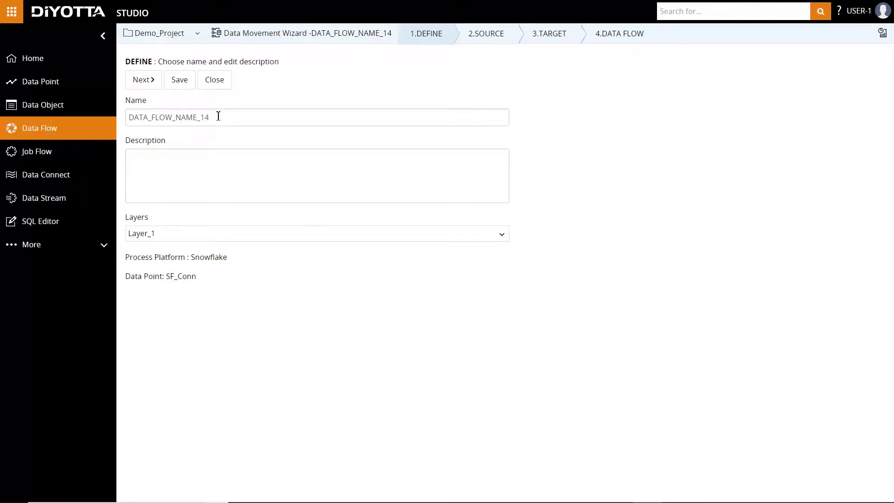
{"action": "type", "text": "MSSQL and ORACLE to SF"}
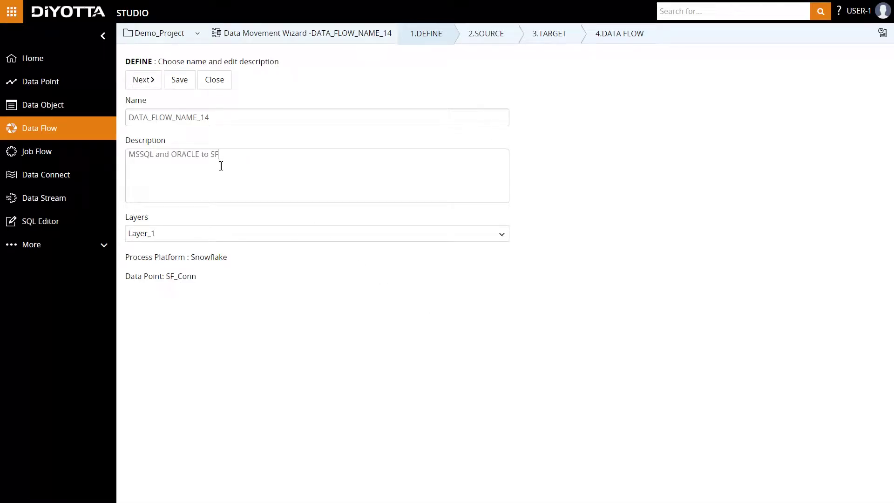
{"action": "left_click", "coordinate": [144, 80]}
Add the Oracle data point Oracle_Conn_202 from Demo_Project as a source data point
{"action": "left_click", "coordinate": [334, 79]}
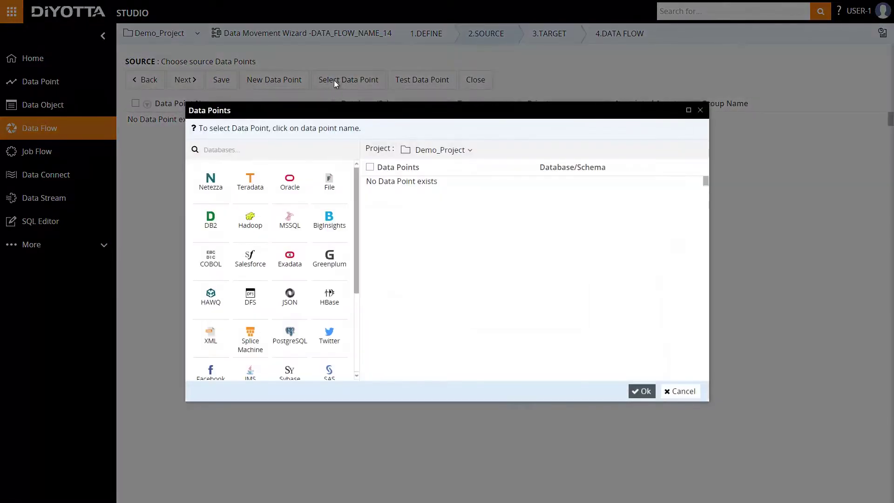
{"action": "left_click", "coordinate": [295, 185]}
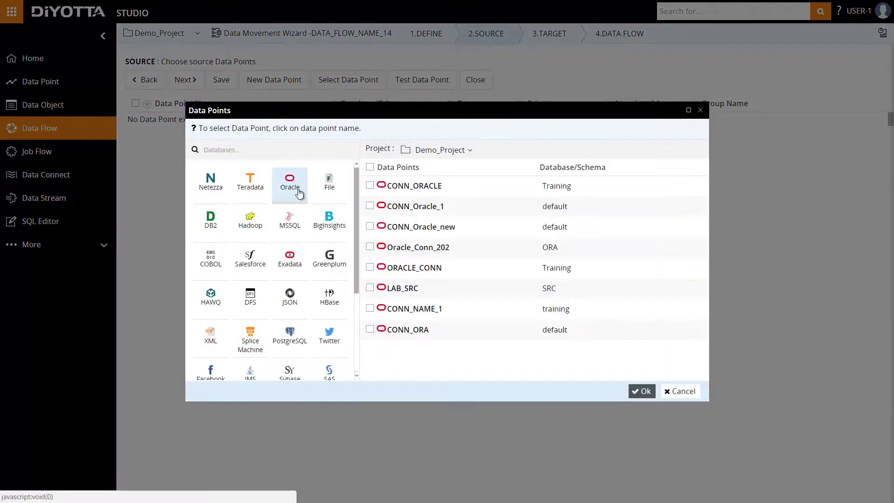
{"action": "left_click", "coordinate": [369, 247]}
{"action": "left_click", "coordinate": [640, 393]}
Add the MSSQL data point MSSQL_CONN as a second source data point and continue to the source data objects
{"action": "left_click", "coordinate": [357, 81]}
{"action": "left_click", "coordinate": [289, 219]}
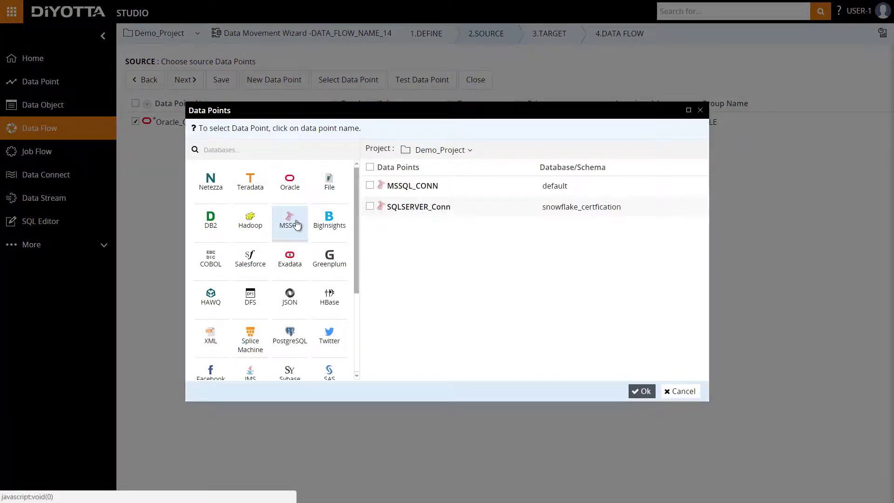
{"action": "left_click", "coordinate": [370, 186]}
{"action": "left_click", "coordinate": [641, 391]}
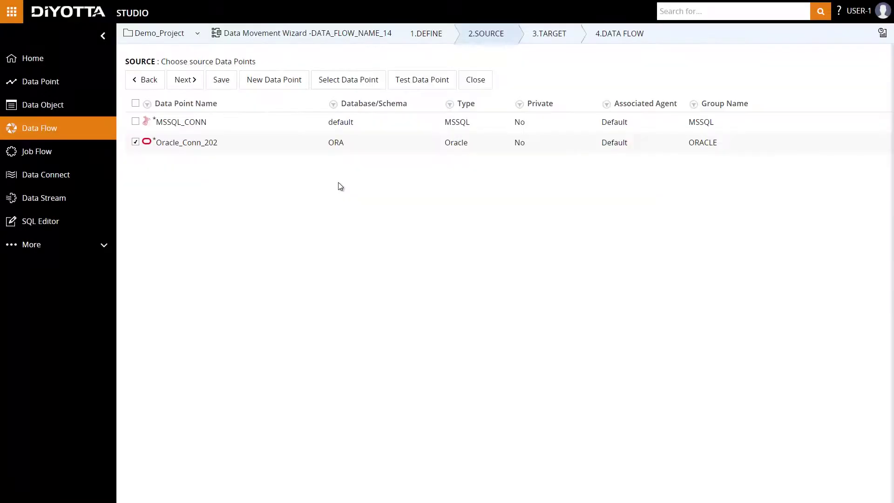
{"action": "left_click", "coordinate": [193, 83]}
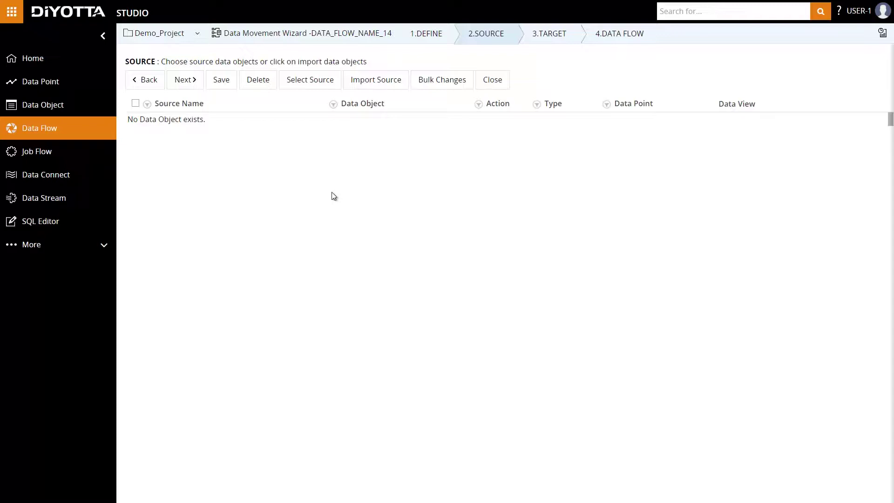
Add SYS_ACCOUNT and CUSTOMER1 from Oracle_Conn_202 plus PRODUCT and ACCOUNT from MSSQL_CONN as source data objects
{"action": "left_click", "coordinate": [320, 81]}
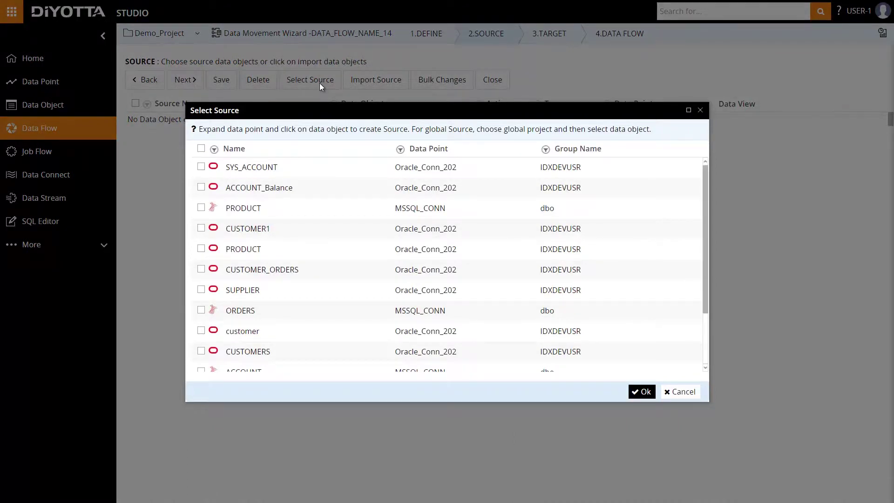
{"action": "left_click", "coordinate": [201, 167]}
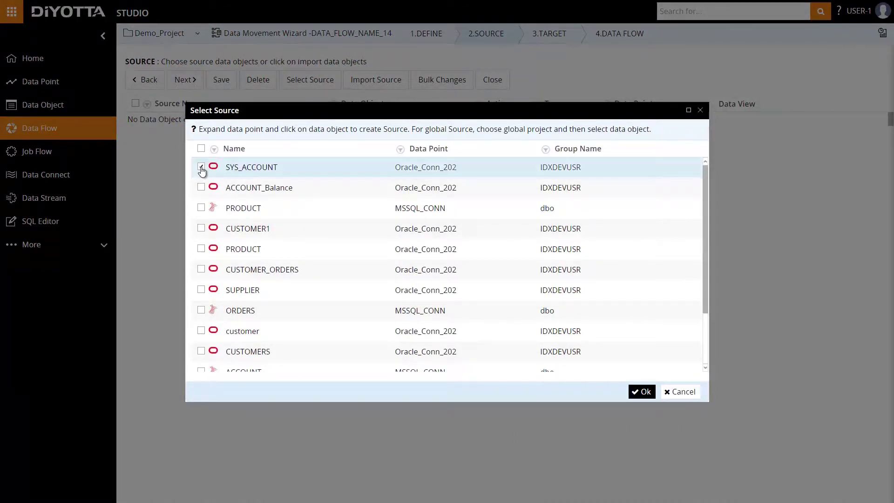
{"action": "left_click", "coordinate": [200, 228]}
{"action": "left_click", "coordinate": [202, 208]}
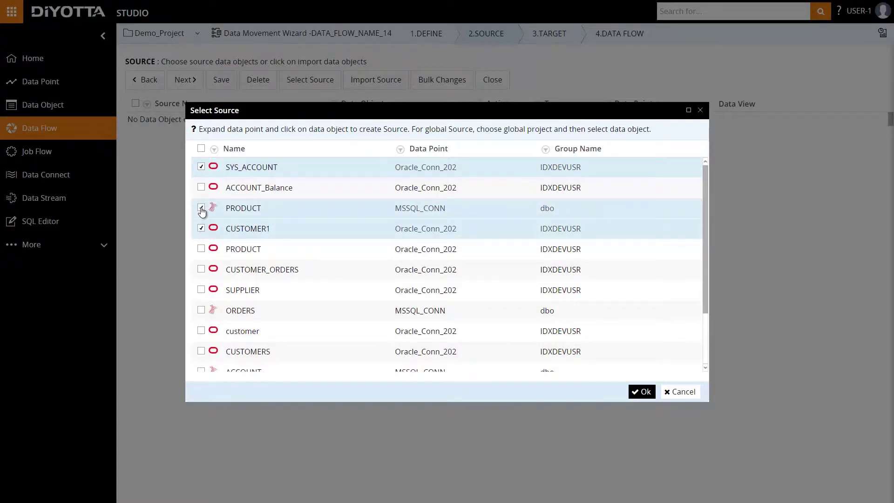
{"action": "scroll", "coordinate": [242, 270], "scroll_direction": "down", "scroll_amount": 3}
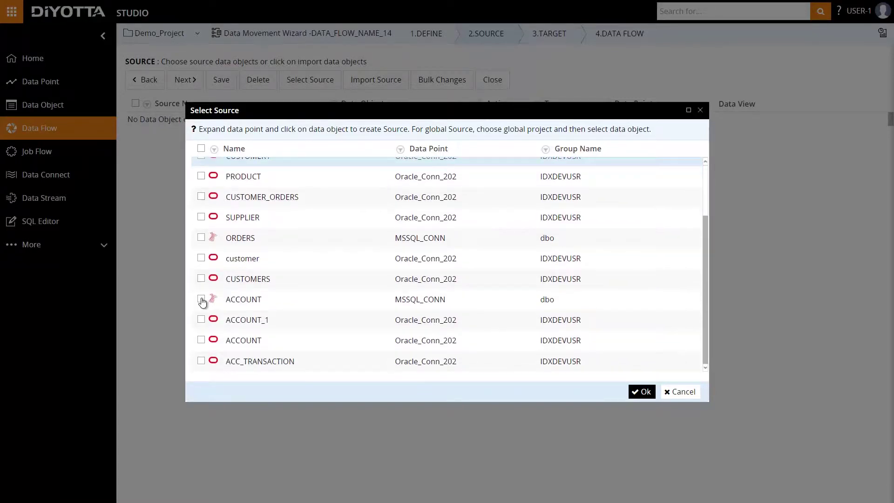
{"action": "left_click", "coordinate": [201, 299]}
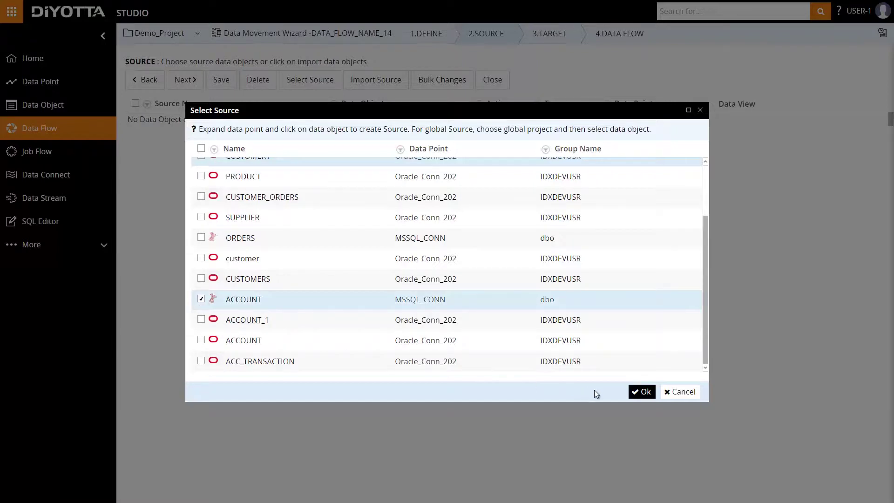
{"action": "left_click", "coordinate": [643, 392]}
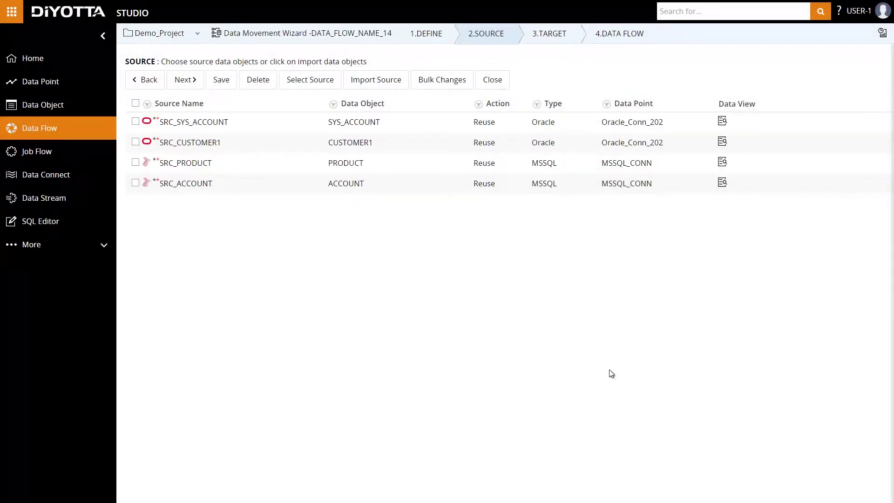
Set and validate SRC_SYS_ACCOUNT's where clause as $$CurrentDate = to_date('2018-07-03','YYYY-MM-DD'), and close the source's details
{"action": "left_click", "coordinate": [204, 124]}
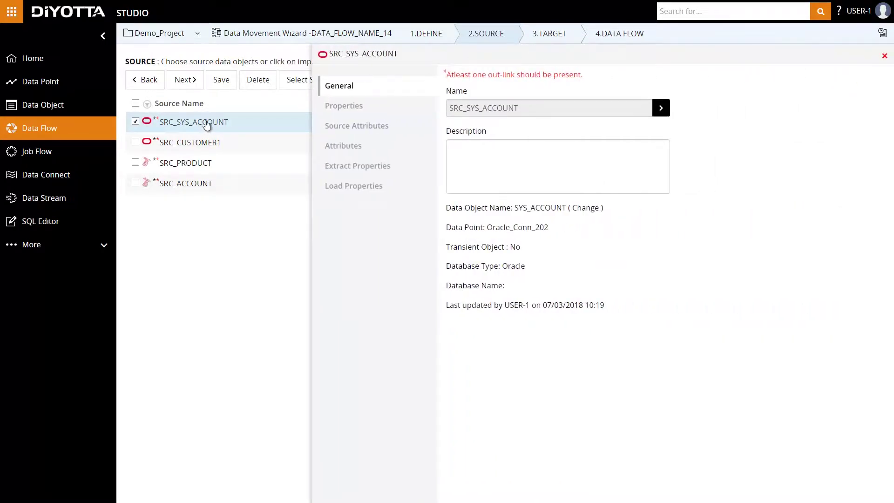
{"action": "left_click", "coordinate": [344, 110]}
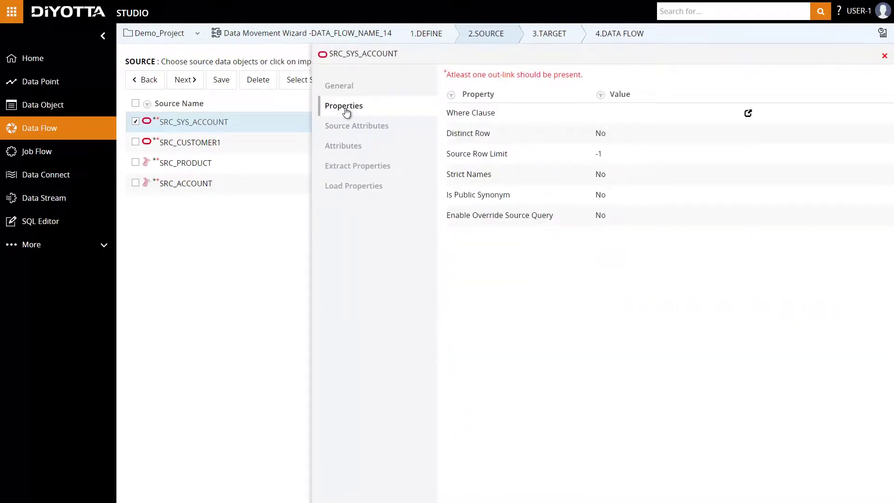
{"action": "left_click", "coordinate": [748, 114]}
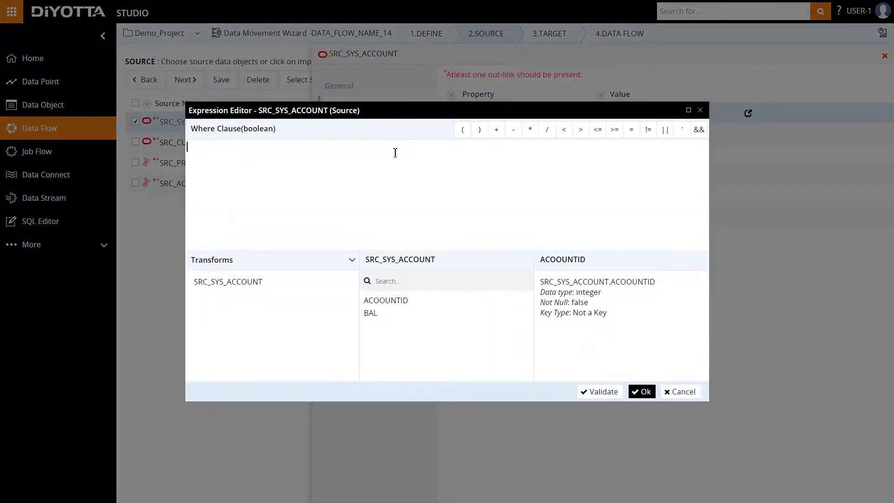
{"action": "left_click", "coordinate": [395, 152]}
{"action": "type", "text": "$$CurrentDate = to_date('2018-07-03','YYYY-MM-DD')"}
{"action": "left_click", "coordinate": [599, 391]}
{"action": "left_click", "coordinate": [641, 391]}
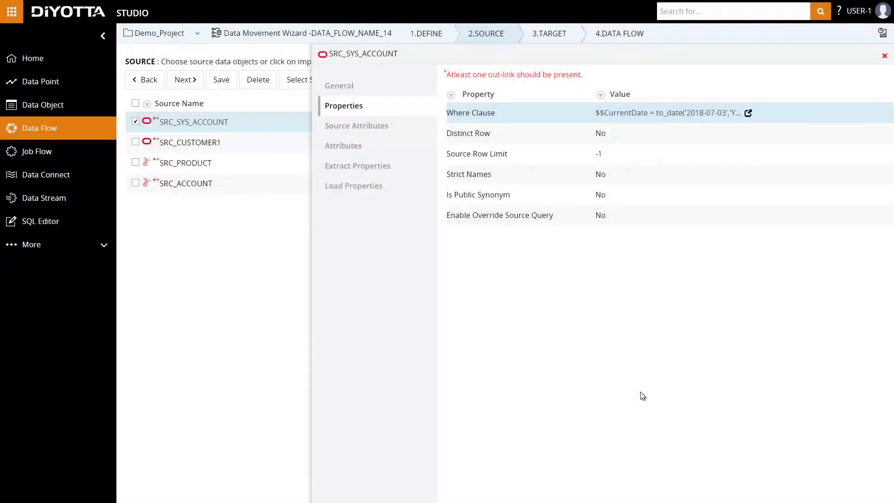
{"action": "left_click", "coordinate": [884, 55]}
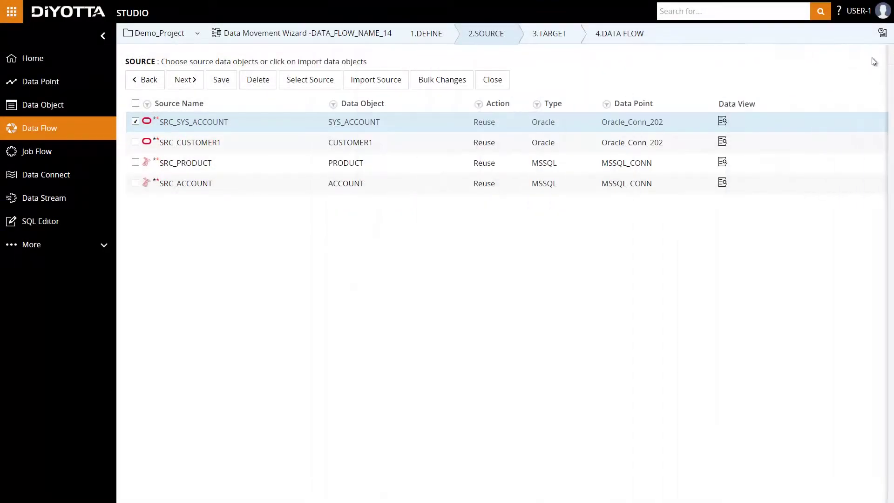
Set the where clause of SRC_ACCOUNT to MONTH( GETDATE())= 02 and validate the expression
{"action": "left_click", "coordinate": [212, 183]}
{"action": "left_click", "coordinate": [358, 107]}
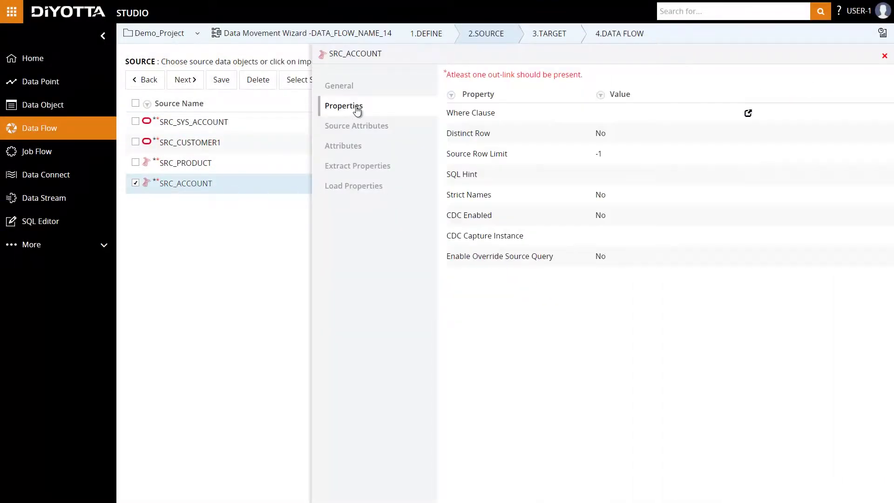
{"action": "left_click", "coordinate": [748, 114]}
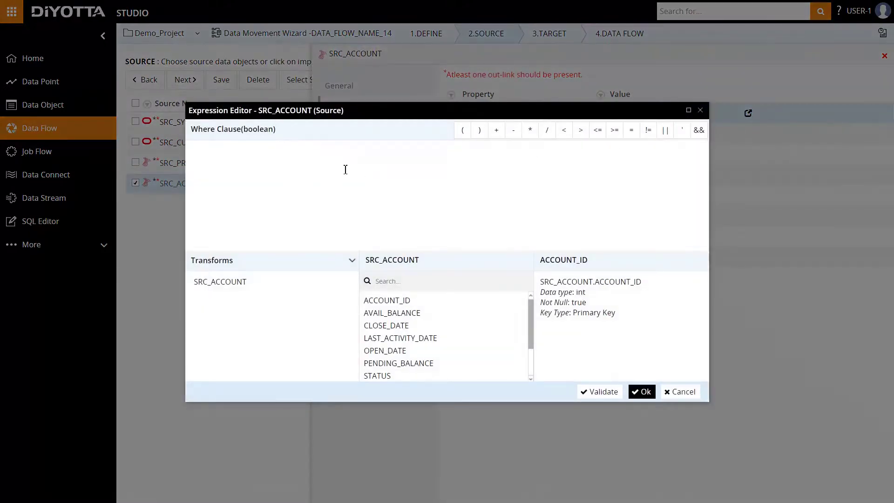
{"action": "type", "text": "MONTH( GETDATE())= 02"}
{"action": "left_click", "coordinate": [599, 392]}
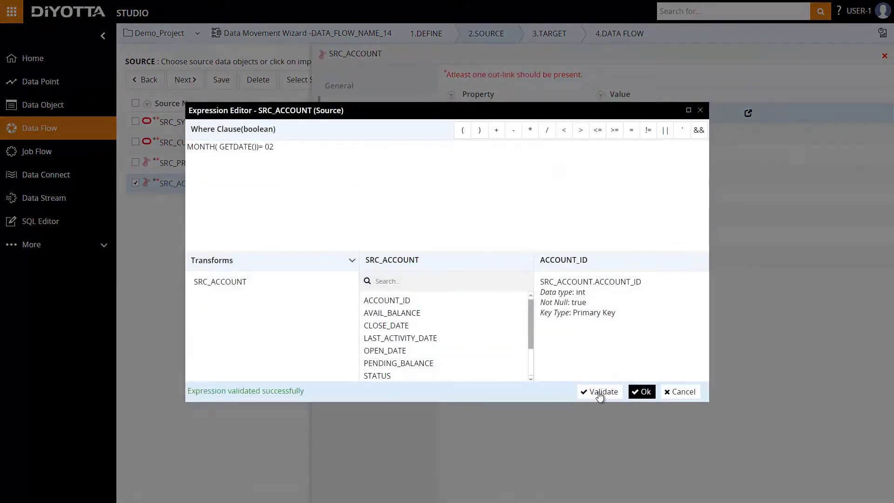
{"action": "left_click", "coordinate": [641, 392]}
Add an attribute named Batch_ID to SRC_ACCOUNT with data type integer and the expression $$AuditId
{"action": "left_click", "coordinate": [354, 147]}
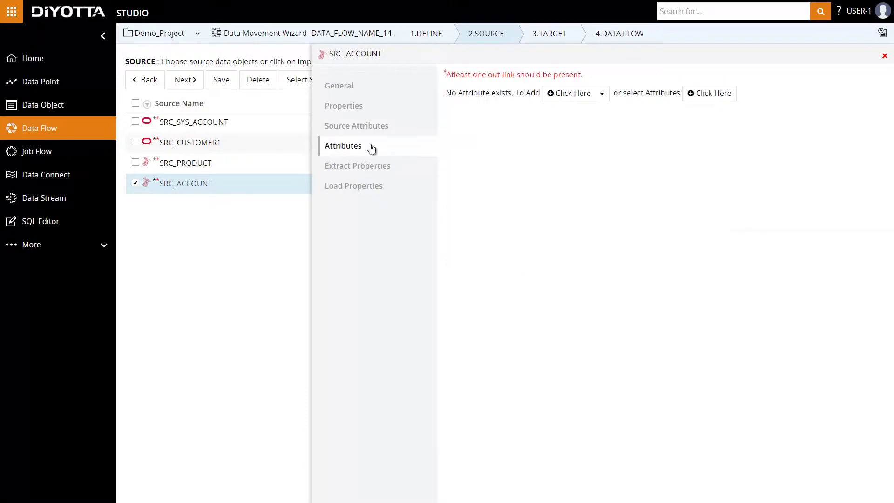
{"action": "left_click", "coordinate": [570, 94]}
{"action": "left_click", "coordinate": [514, 127]}
{"action": "double_click", "coordinate": [514, 127]}
{"action": "type", "text": "Batch_ID"}
{"action": "left_click", "coordinate": [602, 131]}
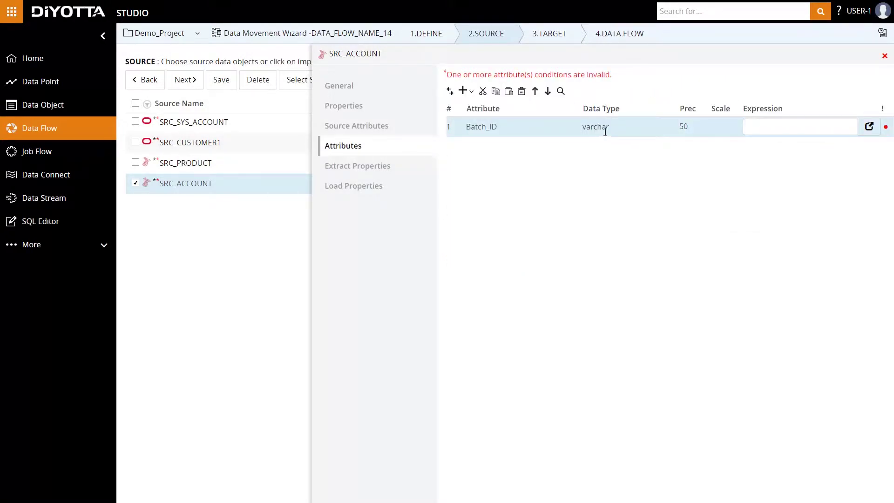
{"action": "left_click", "coordinate": [667, 133]}
{"action": "left_click", "coordinate": [631, 179]}
{"action": "type", "text": "$$AuditId"}
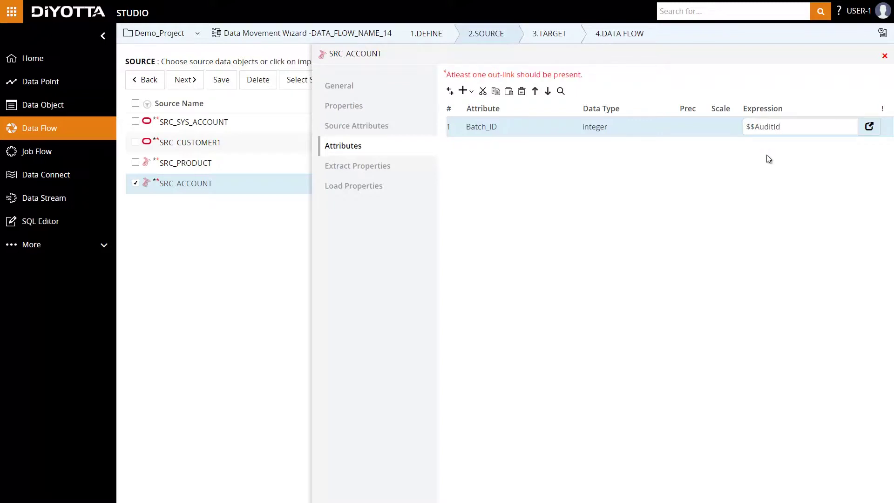
Review the attributes of the SRC_CUSTOMER1 source, close its details, and advance the wizard to the target stage
{"action": "left_click", "coordinate": [206, 143]}
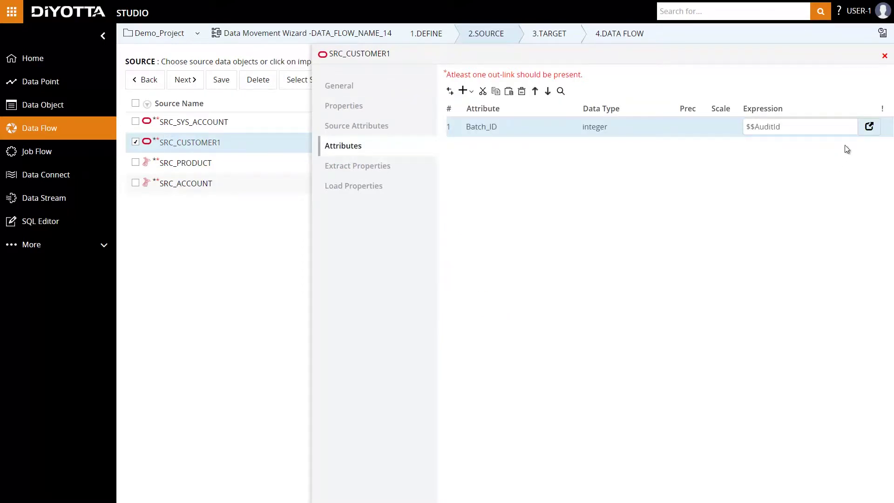
{"action": "left_click", "coordinate": [884, 55]}
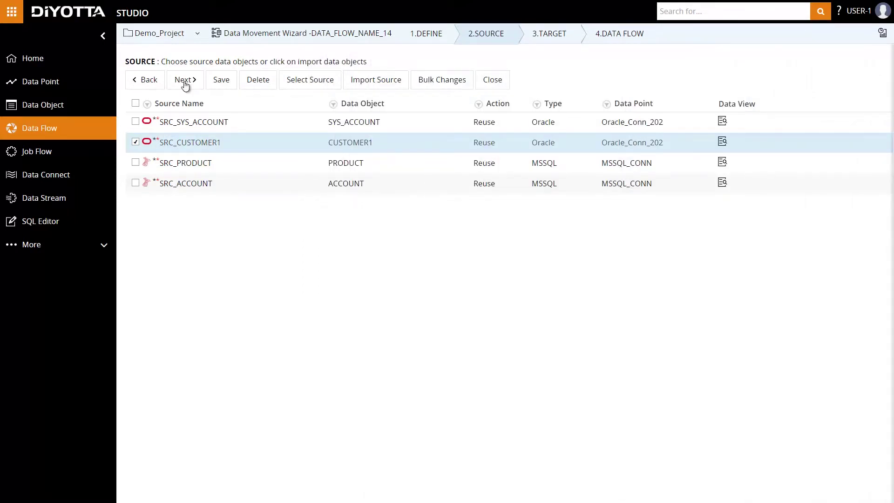
{"action": "left_click", "coordinate": [185, 83]}
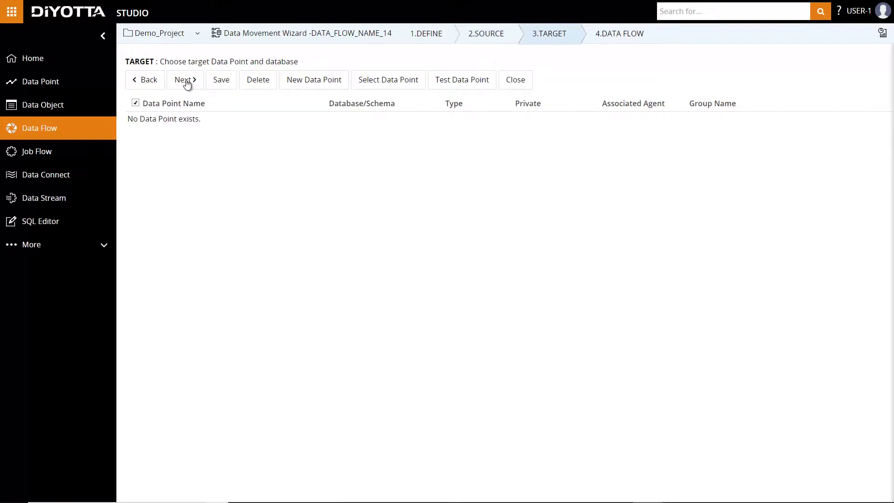
Choose the Snowflake data point SF_Conn with the TECHSTYLE database as the target, and continue to the target data objects
{"action": "left_click", "coordinate": [373, 85]}
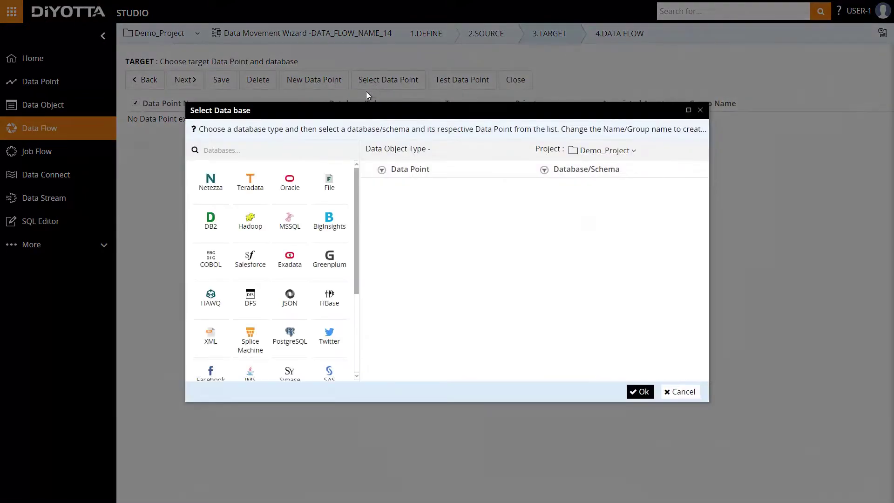
{"action": "scroll", "coordinate": [289, 255], "scroll_direction": "down", "scroll_amount": 3}
{"action": "left_click", "coordinate": [289, 274]}
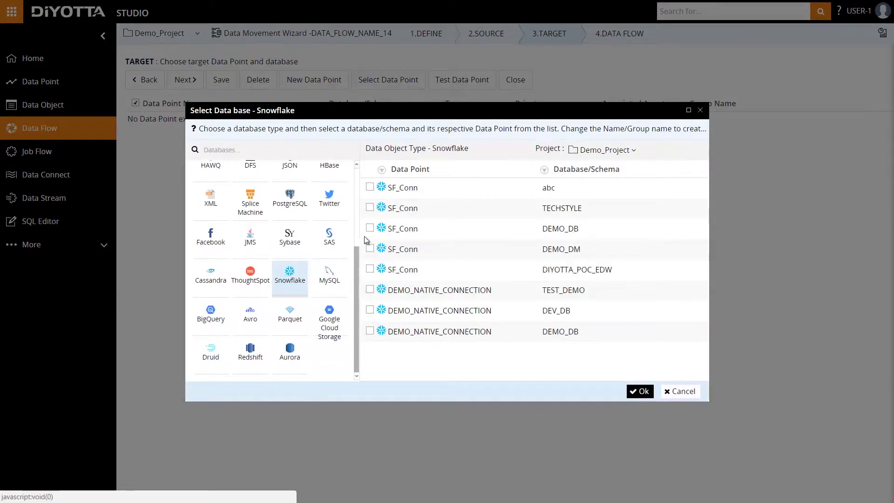
{"action": "left_click", "coordinate": [369, 207]}
{"action": "left_click", "coordinate": [639, 391]}
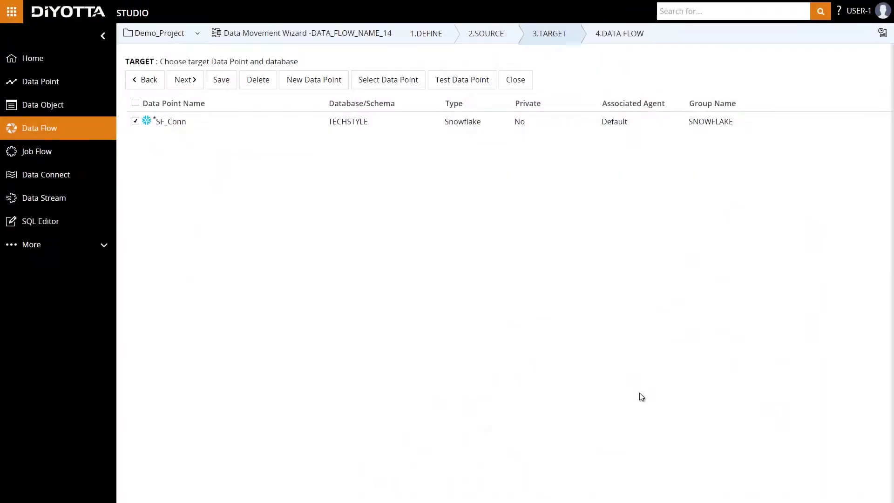
{"action": "left_click", "coordinate": [186, 80]}
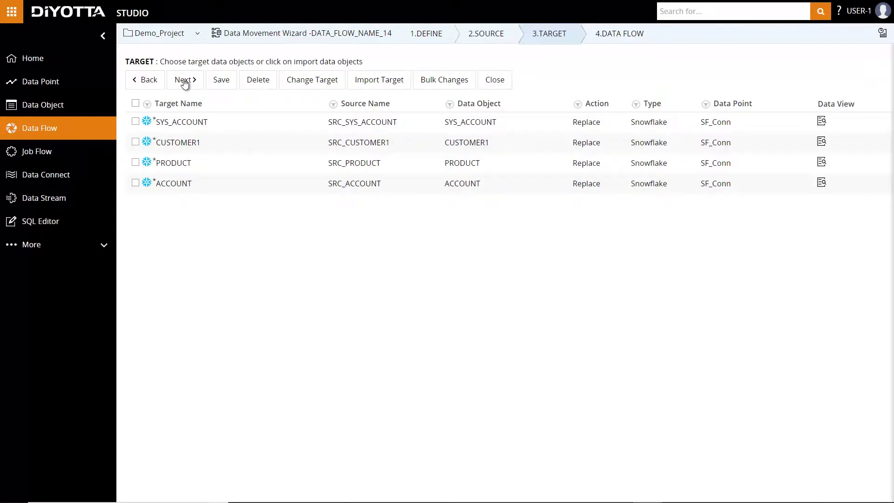
Remove the source attribute mapped to PRODUCT_TYPE_CD in the PRODUCT target's attribute mapping
{"action": "left_click", "coordinate": [176, 166]}
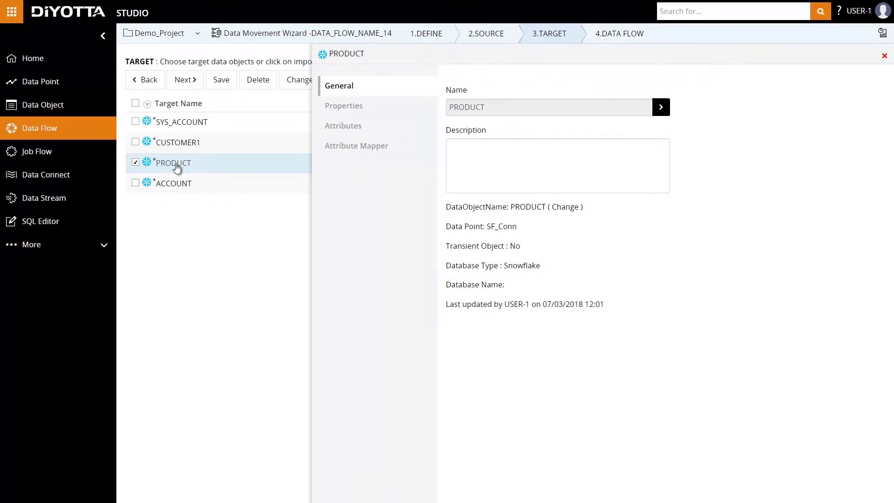
{"action": "left_click", "coordinate": [352, 150]}
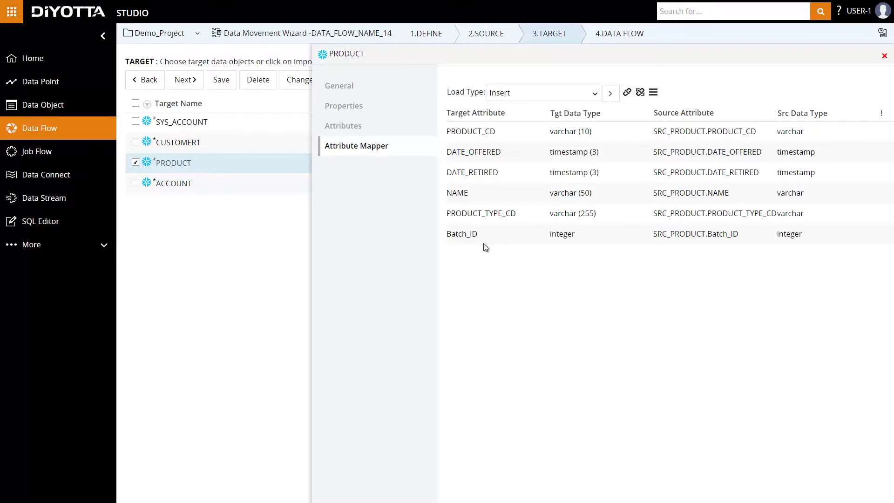
{"action": "left_click", "coordinate": [503, 215]}
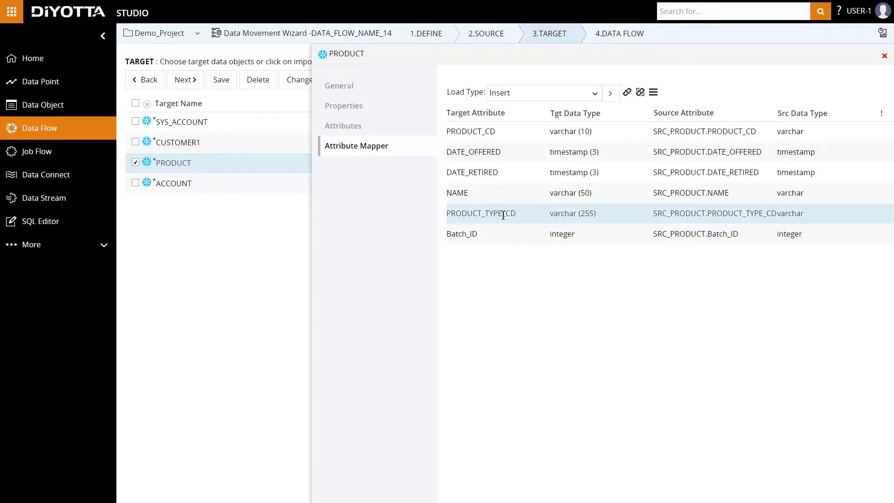
{"action": "left_click", "coordinate": [627, 93]}
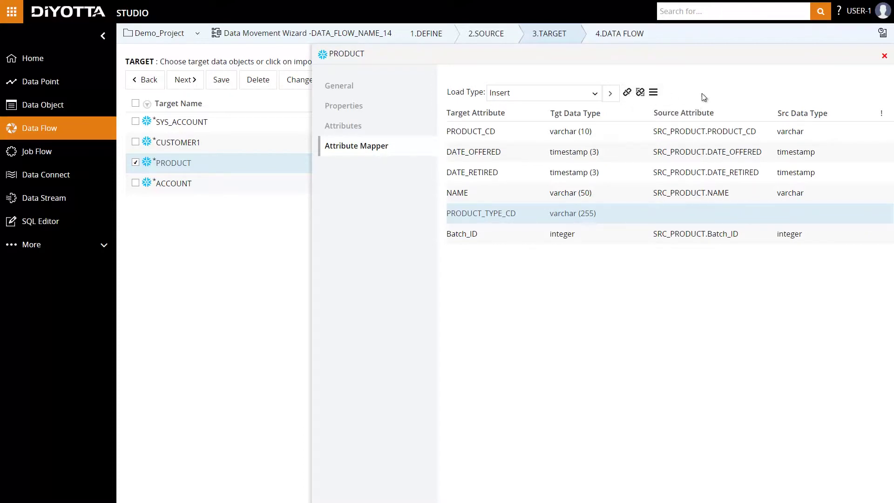
Bulk-apply Truncate Before Load (No), Create Target (Yes) and the prefix TGT_ to all target objects
{"action": "left_click", "coordinate": [884, 56]}
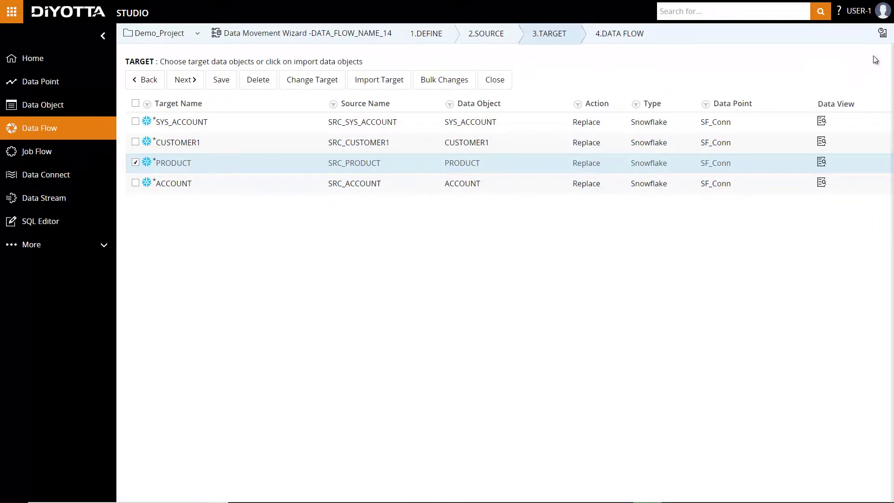
{"action": "left_click", "coordinate": [445, 79]}
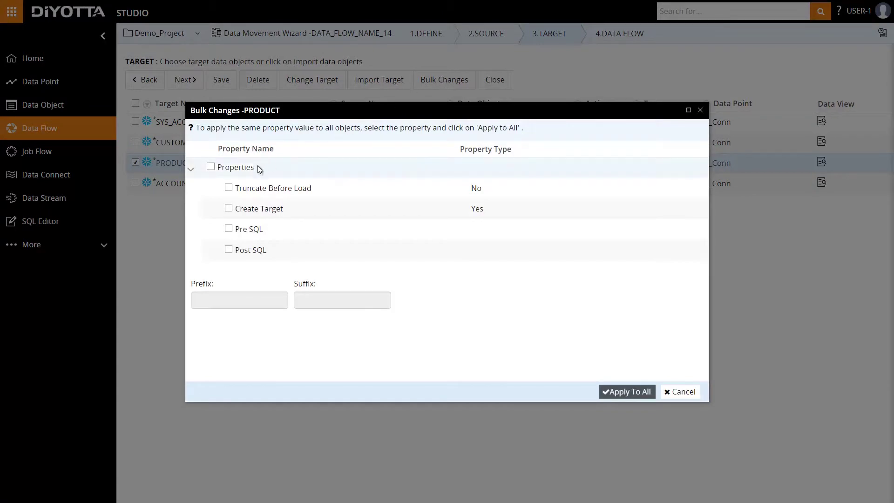
{"action": "left_click", "coordinate": [228, 187]}
{"action": "left_click", "coordinate": [229, 208]}
{"action": "left_click", "coordinate": [227, 295]}
{"action": "type", "text": "TGT_"}
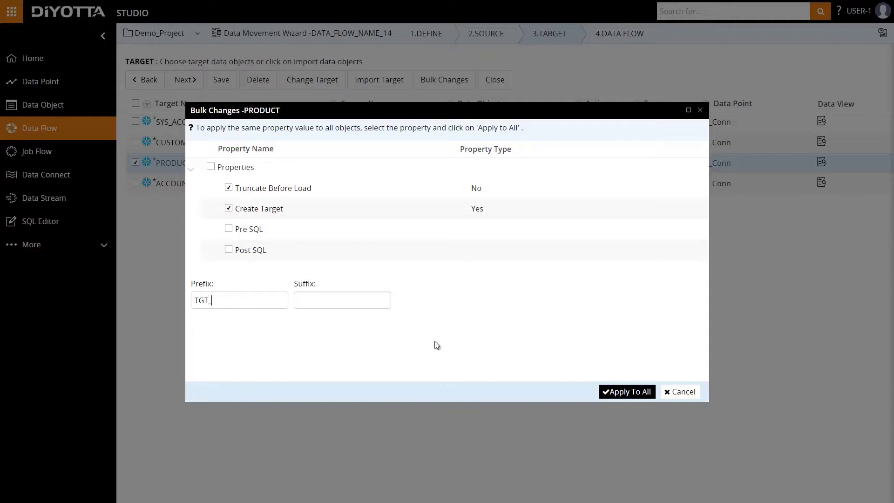
{"action": "left_click", "coordinate": [620, 392]}
Paste the PUBLIC.DIY_LOAD_CONTROL insert statements into the PRODUCT target's Pre-SQL and Post-SQL properties and close its details
{"action": "left_click", "coordinate": [176, 166]}
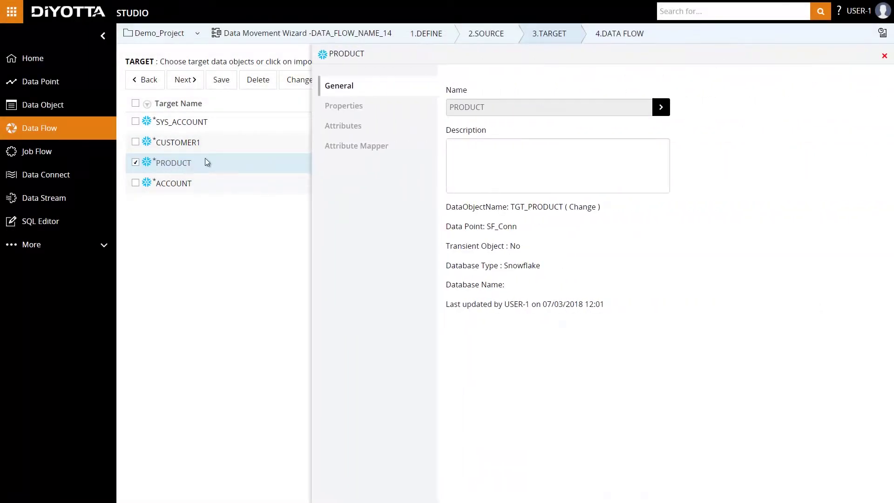
{"action": "left_click", "coordinate": [351, 111]}
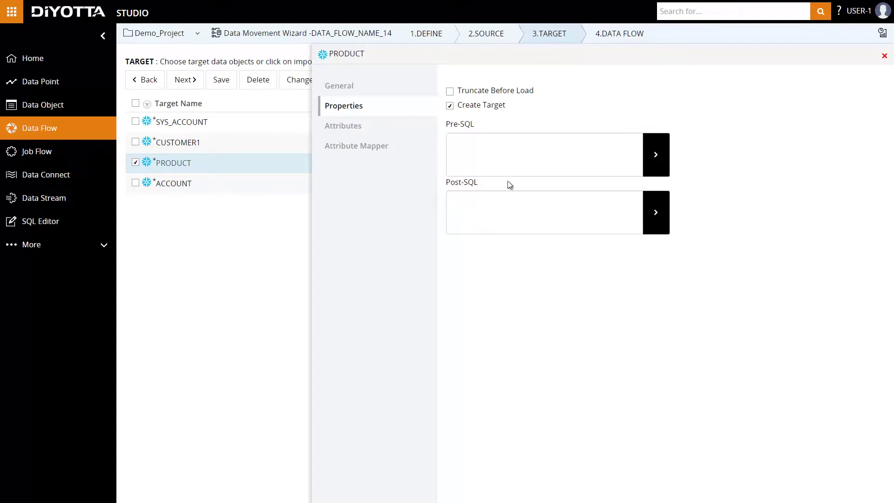
{"action": "left_click", "coordinate": [491, 143]}
{"action": "key", "text": "ctrl+v"}
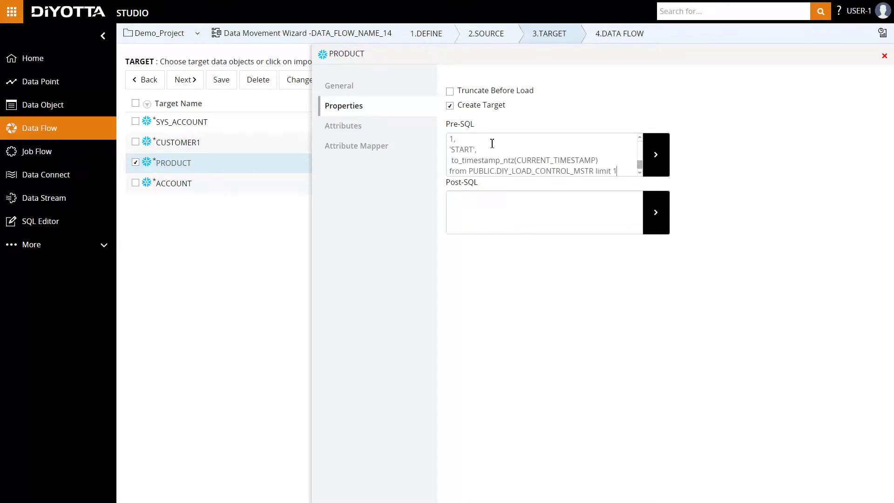
{"action": "scroll", "coordinate": [490, 143], "scroll_direction": "up", "scroll_amount": 3}
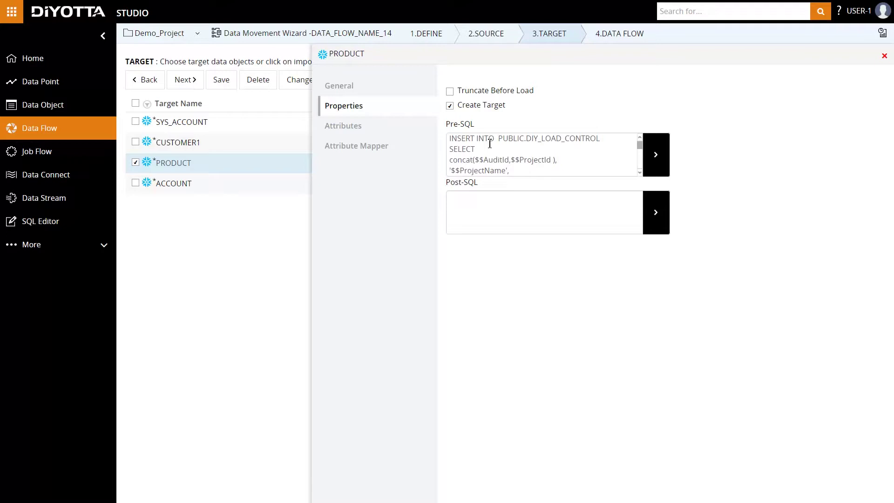
{"action": "left_click", "coordinate": [475, 200]}
{"action": "key", "text": "ctrl+v"}
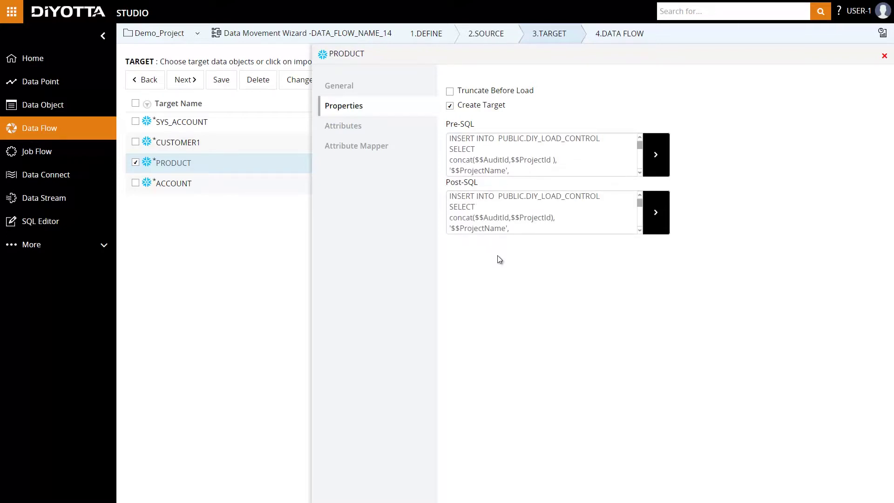
{"action": "left_click", "coordinate": [885, 56]}
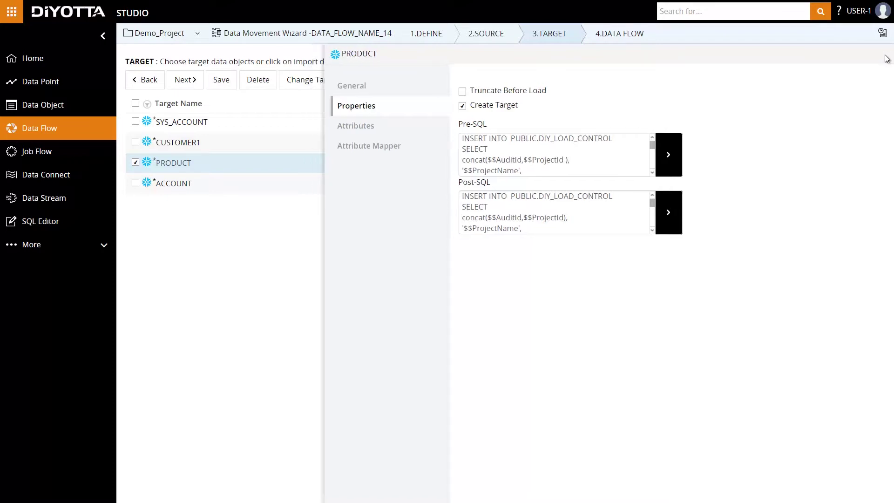
Advance to the data flow stage, apply a Sequential load order to DATA_FLOW_NAME_14, and move ACCOUNT ahead of PRODUCT
{"action": "left_click", "coordinate": [171, 83]}
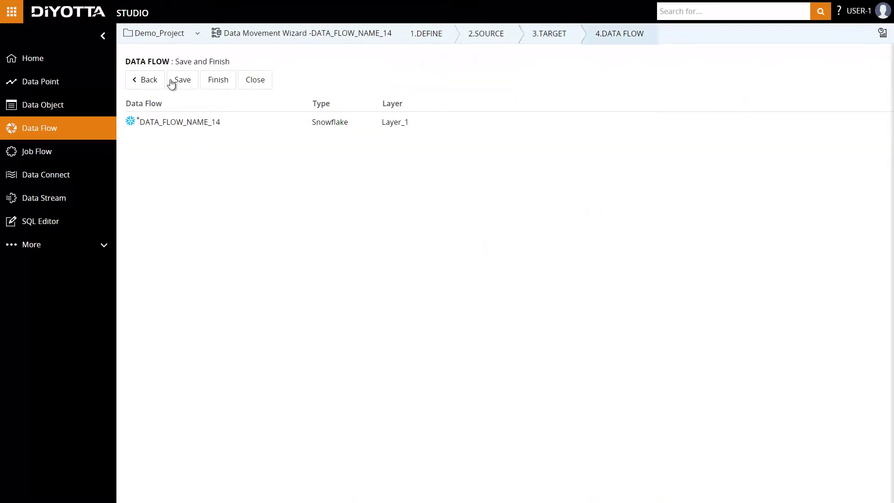
{"action": "left_click", "coordinate": [194, 125]}
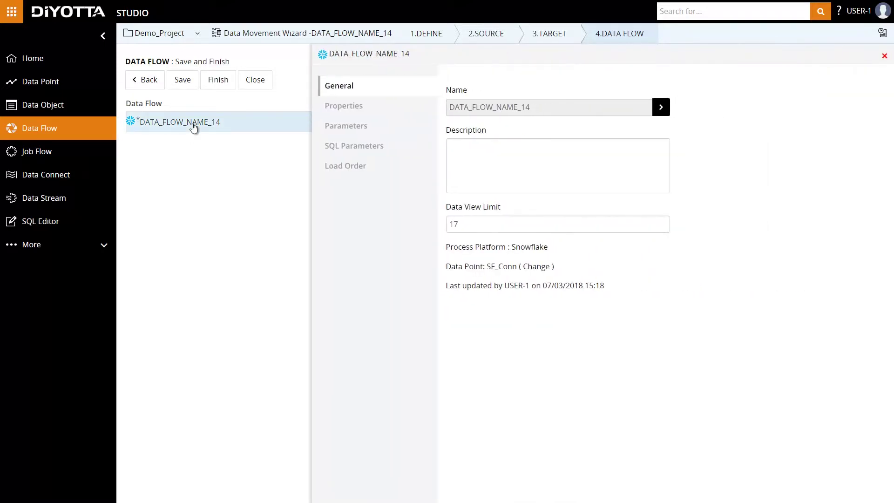
{"action": "left_click", "coordinate": [355, 166]}
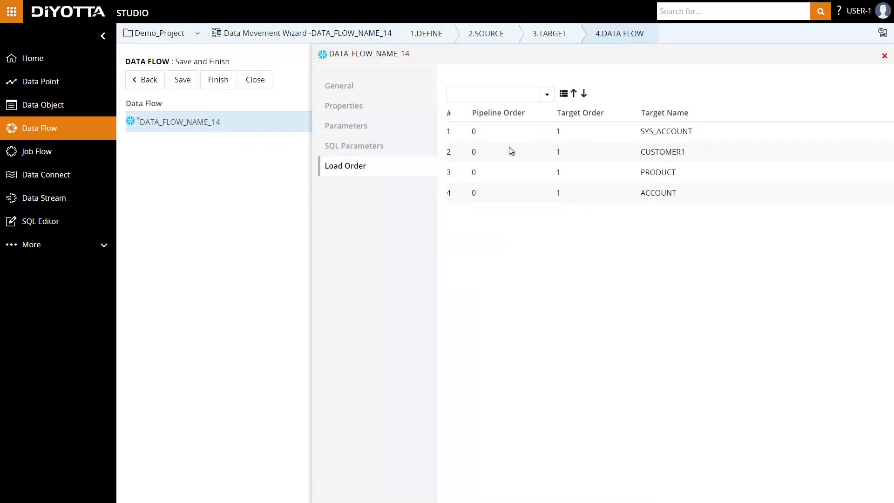
{"action": "left_click", "coordinate": [547, 96]}
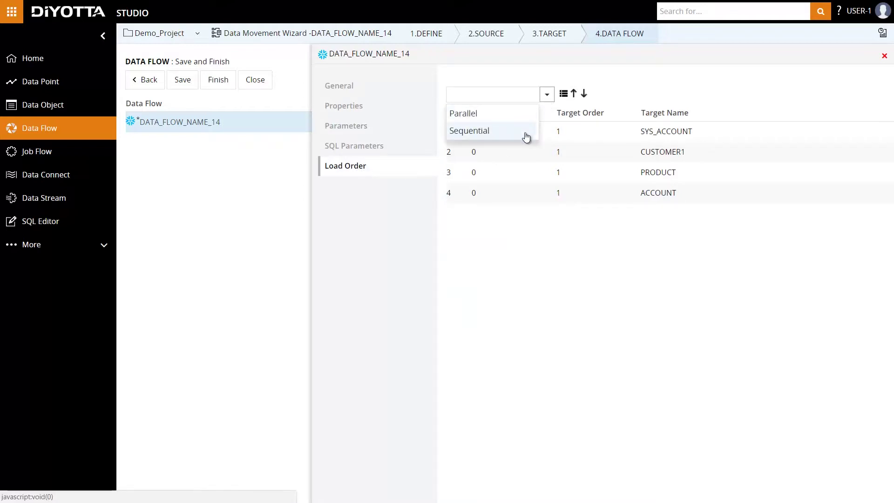
{"action": "left_click", "coordinate": [526, 133]}
{"action": "left_click", "coordinate": [563, 94]}
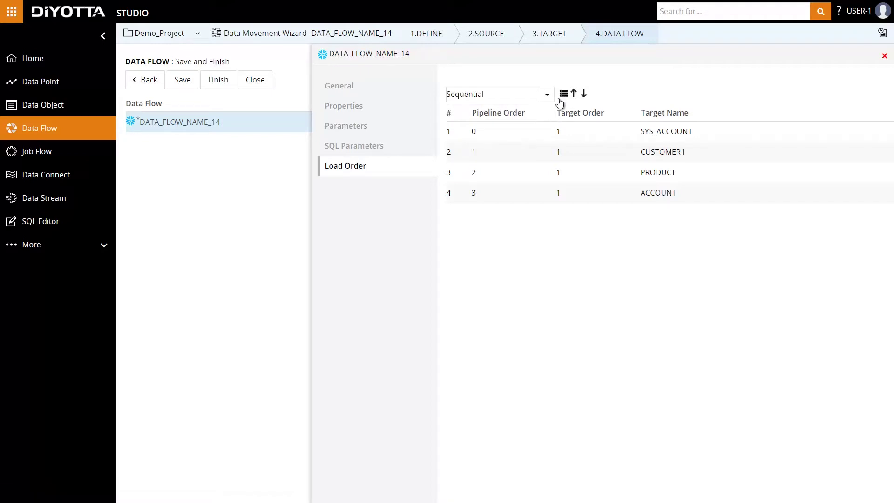
{"action": "left_click", "coordinate": [490, 192]}
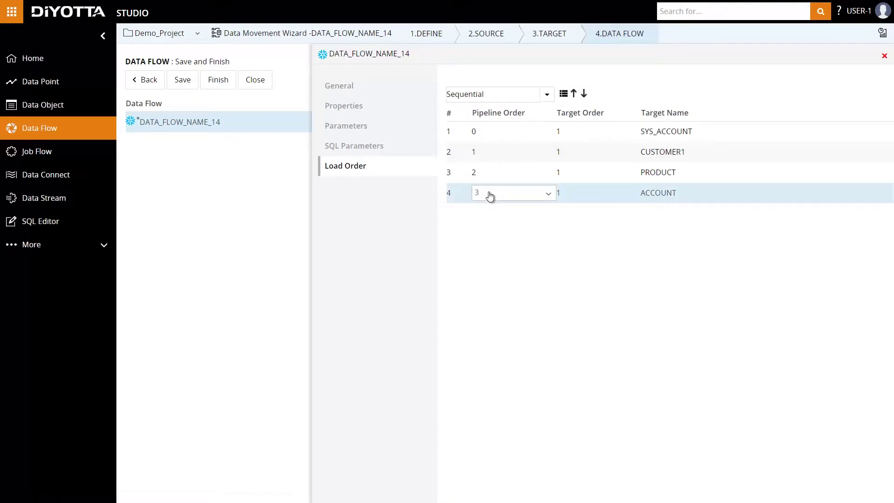
{"action": "left_click", "coordinate": [573, 95]}
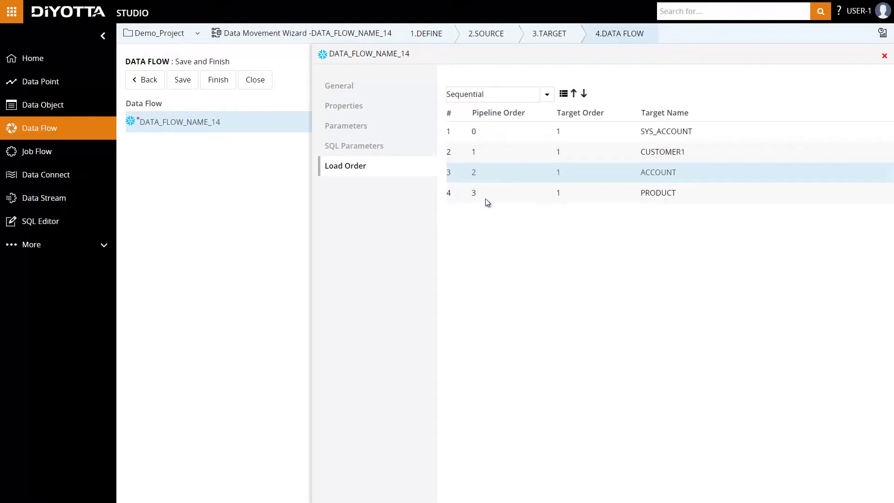
Apply the Parallel load order to all targets of DATA_FLOW_NAME_14
{"action": "left_click", "coordinate": [546, 95]}
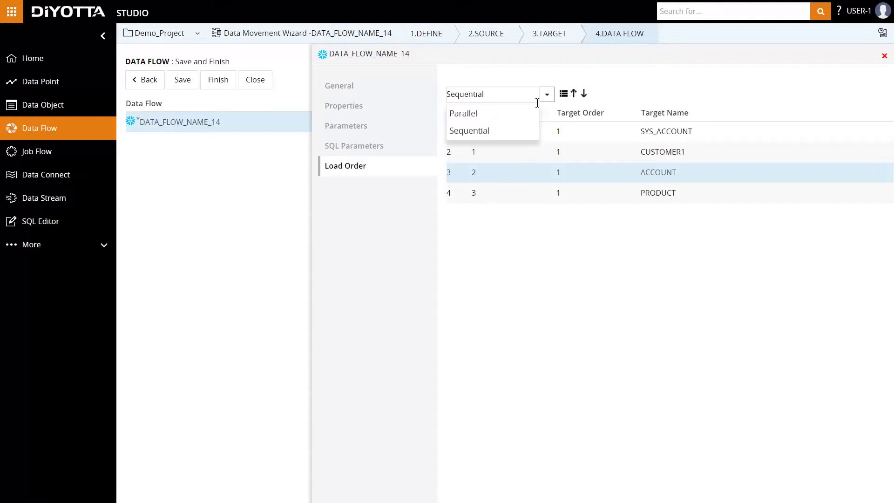
{"action": "left_click", "coordinate": [517, 114]}
{"action": "left_click", "coordinate": [563, 94]}
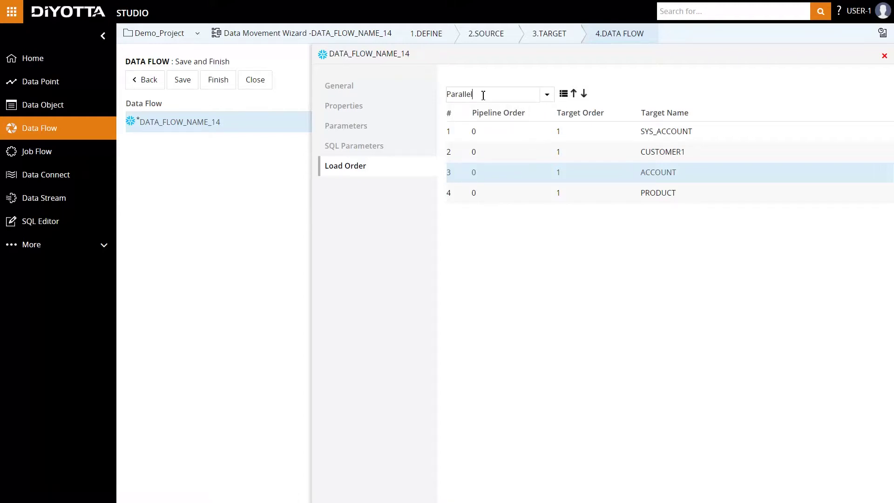
Replace the load order option with 3, save the data flow, and finish the wizard
{"action": "left_click_drag", "start_coordinate": [483, 94], "coordinate": [444, 94]}
{"action": "key", "text": "BackSpace"}
{"action": "type", "text": "3"}
{"action": "left_click", "coordinate": [182, 78]}
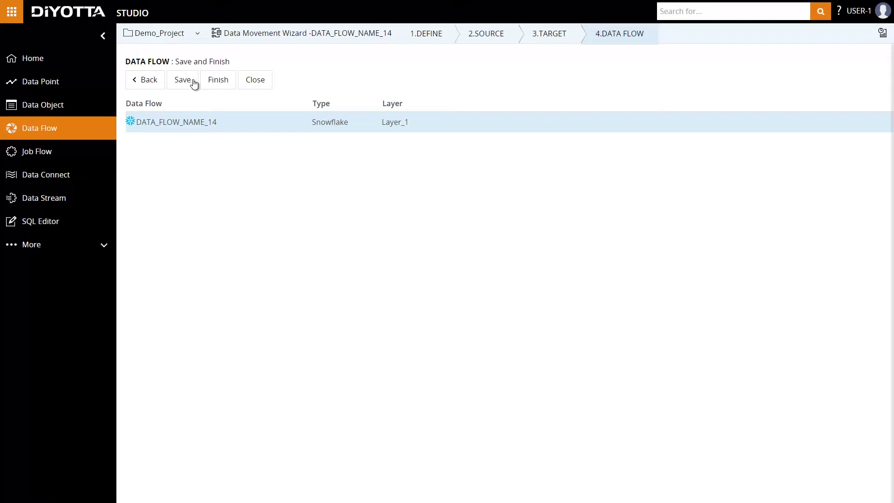
{"action": "left_click", "coordinate": [220, 81]}
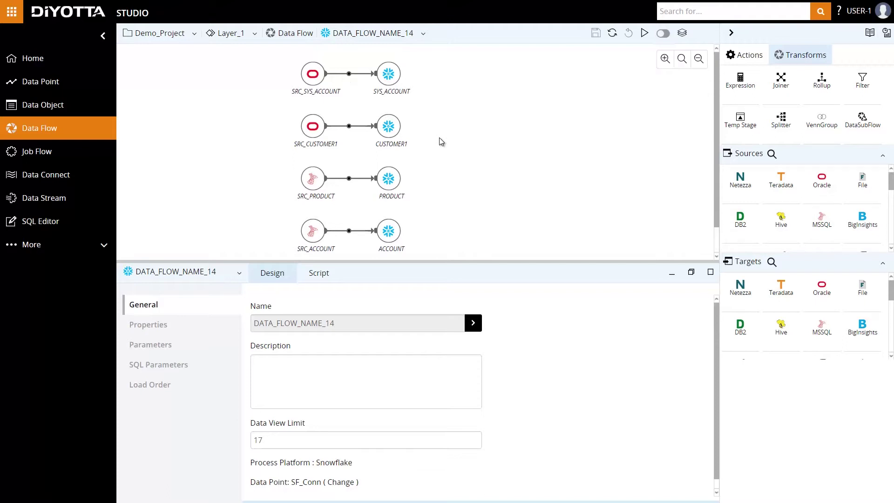
Reopen DATA_FLOW_NAME_14 in the data movement wizard, go through its stages, and finish back to the flow diagram
{"action": "left_click", "coordinate": [747, 55]}
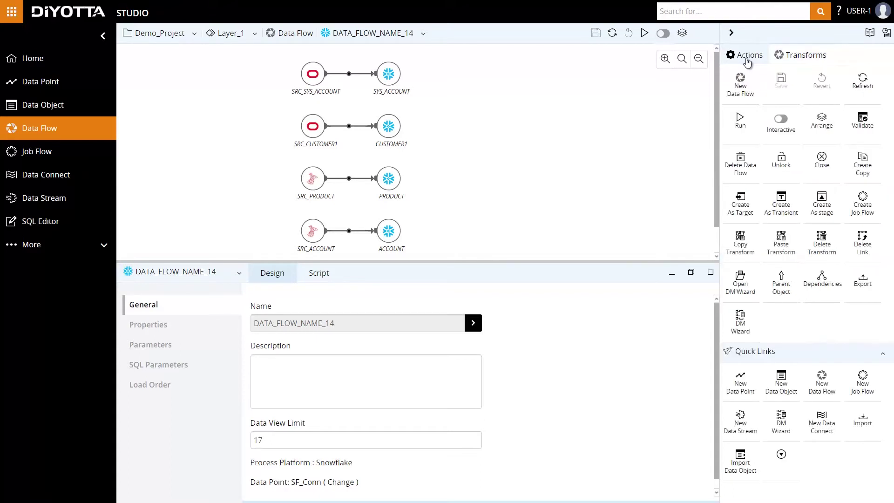
{"action": "left_click", "coordinate": [740, 282]}
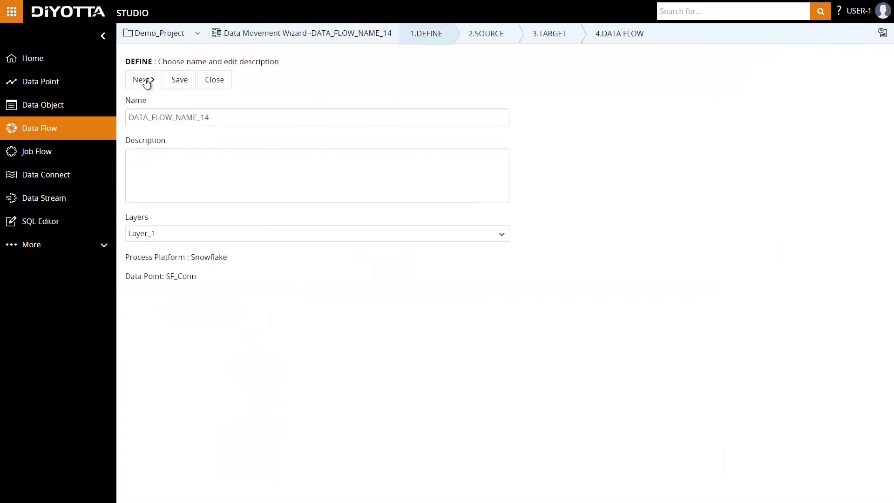
{"action": "left_click", "coordinate": [144, 80]}
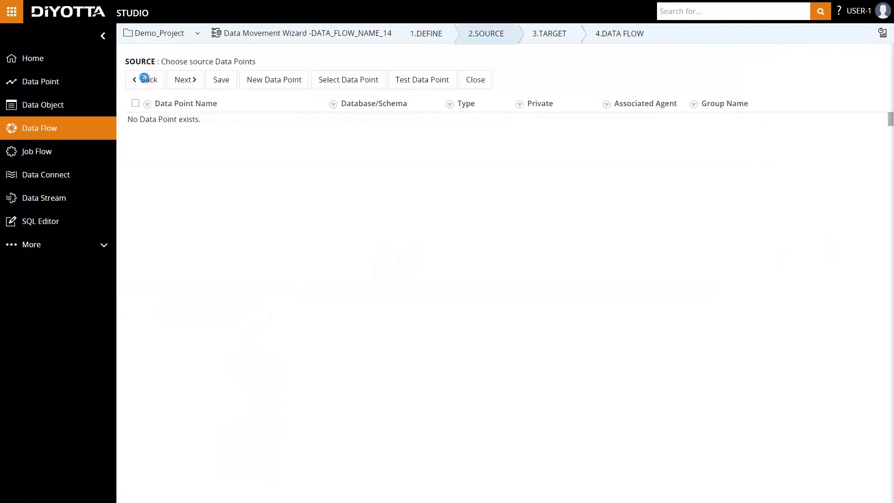
{"action": "left_click", "coordinate": [184, 82]}
{"action": "left_click", "coordinate": [610, 39]}
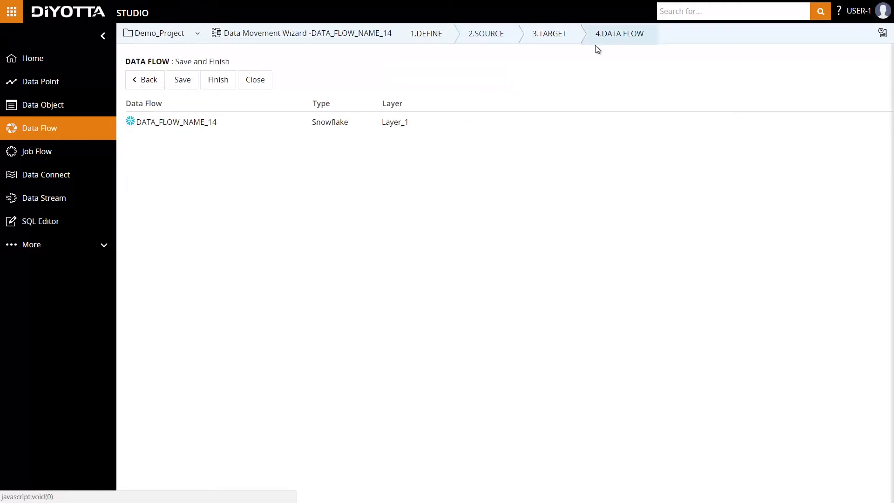
{"action": "left_click", "coordinate": [219, 83]}
Run DATA_FLOW_NAME_14 and view its run statistics in the Monitor module's activity list
{"action": "left_click", "coordinate": [743, 55]}
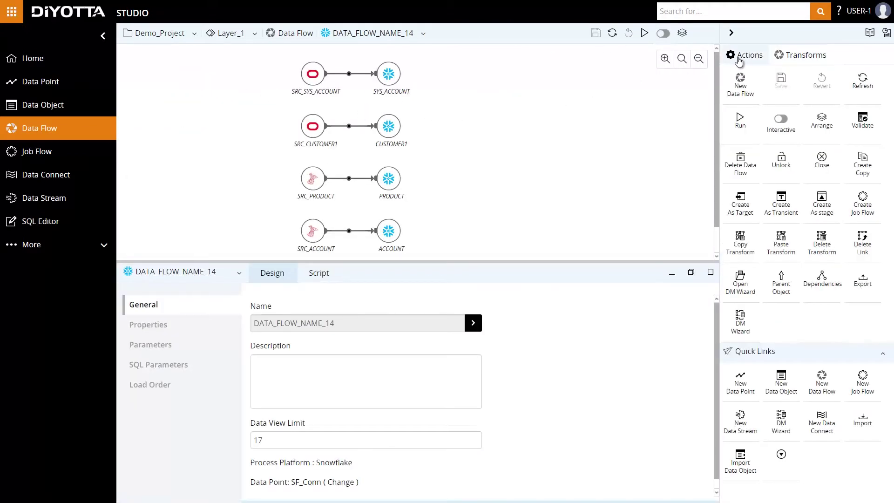
{"action": "left_click", "coordinate": [730, 120]}
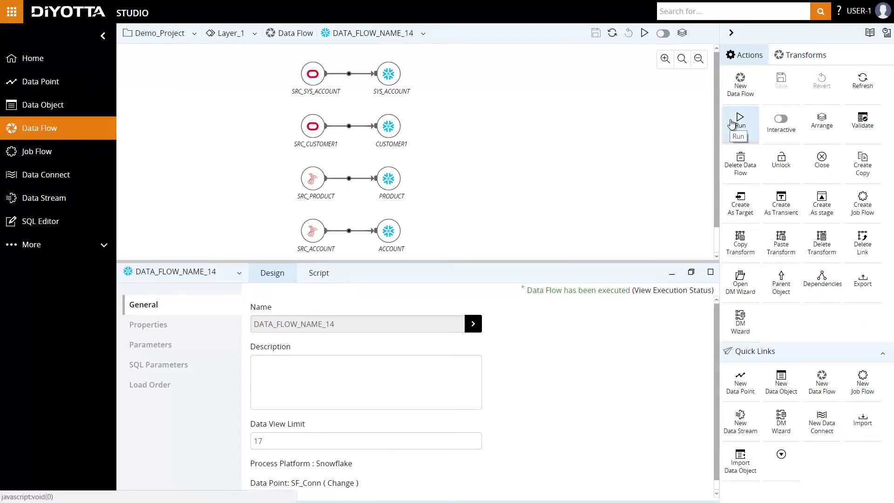
{"action": "left_click", "coordinate": [12, 13]}
{"action": "left_click", "coordinate": [77, 49]}
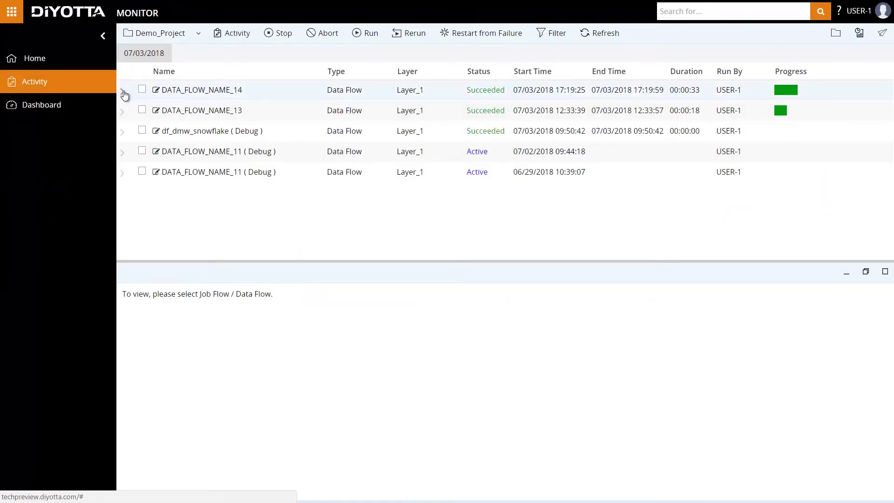
{"action": "left_click", "coordinate": [142, 90]}
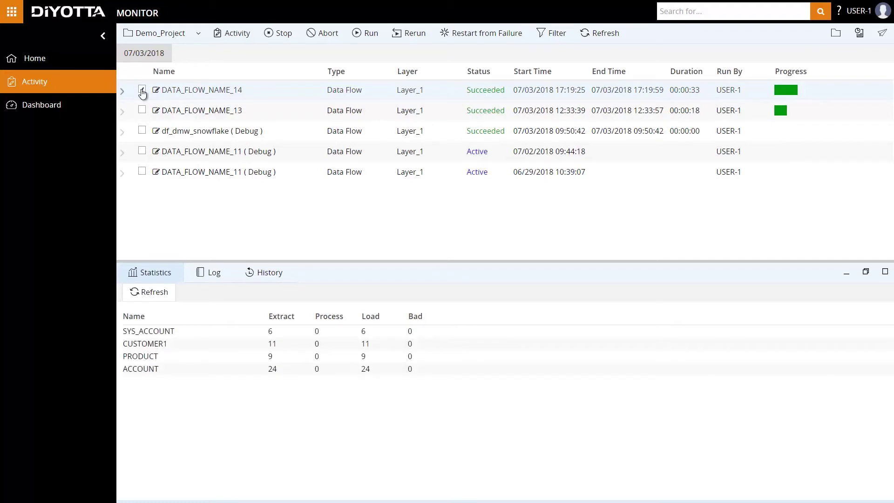
Reopen DATA_FLOW_NAME_14 in Studio, turn on interactive mode, and view the data loaded into the SYS_ACCOUNT target
{"action": "left_click", "coordinate": [156, 89]}
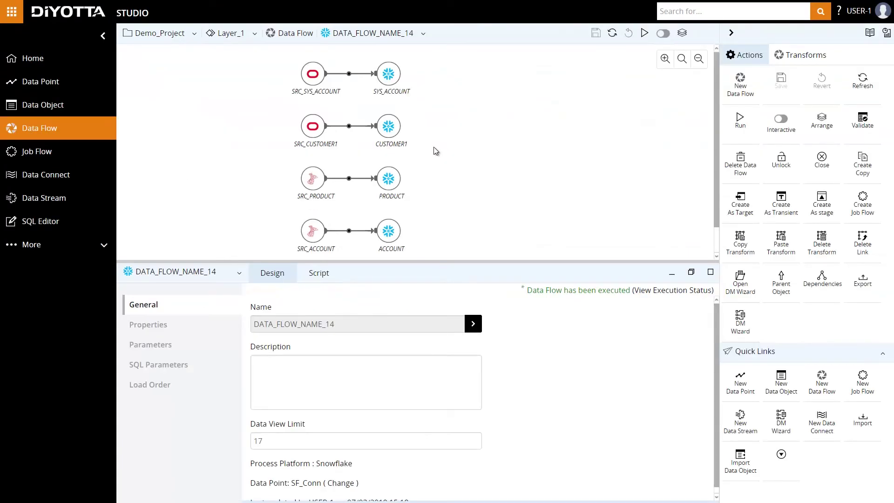
{"action": "left_click", "coordinate": [663, 33]}
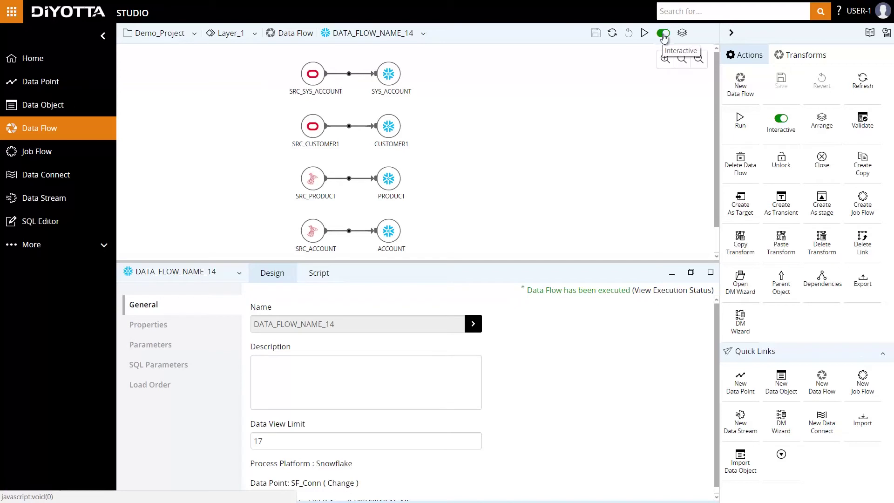
{"action": "left_click", "coordinate": [391, 76]}
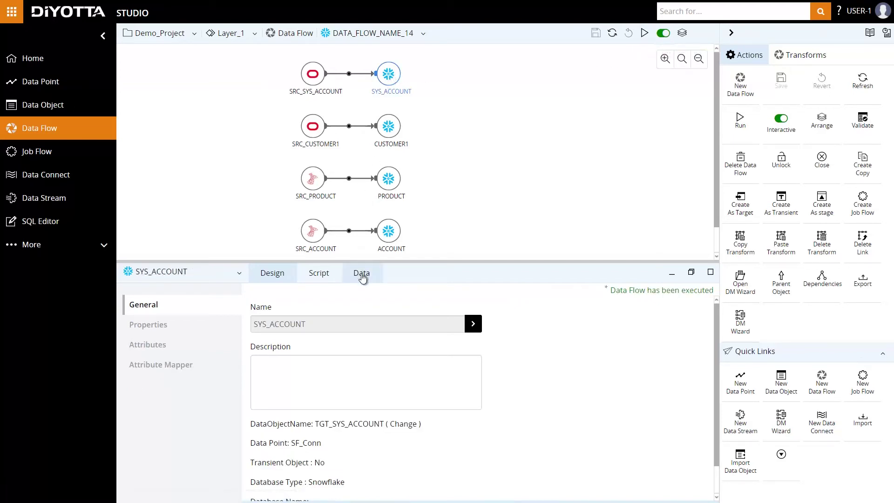
{"action": "left_click", "coordinate": [362, 275]}
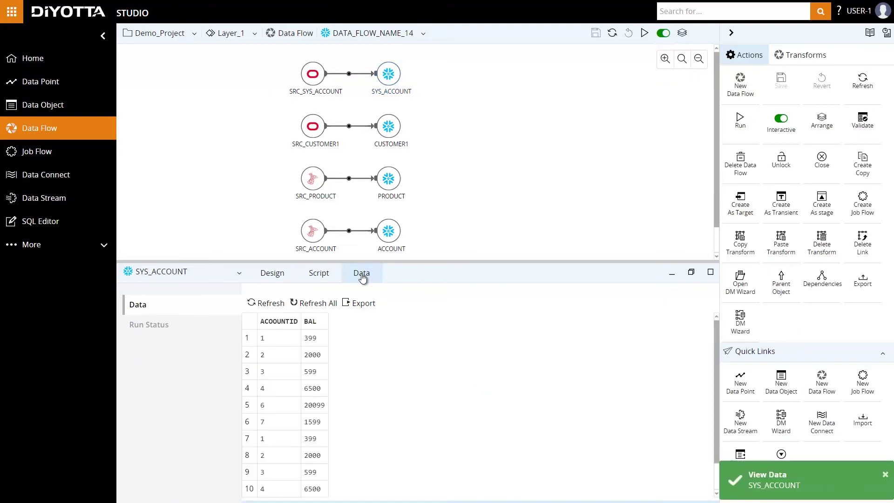
Switch the data view to the PRODUCT target and look through its loaded rows
{"action": "left_click", "coordinate": [238, 275]}
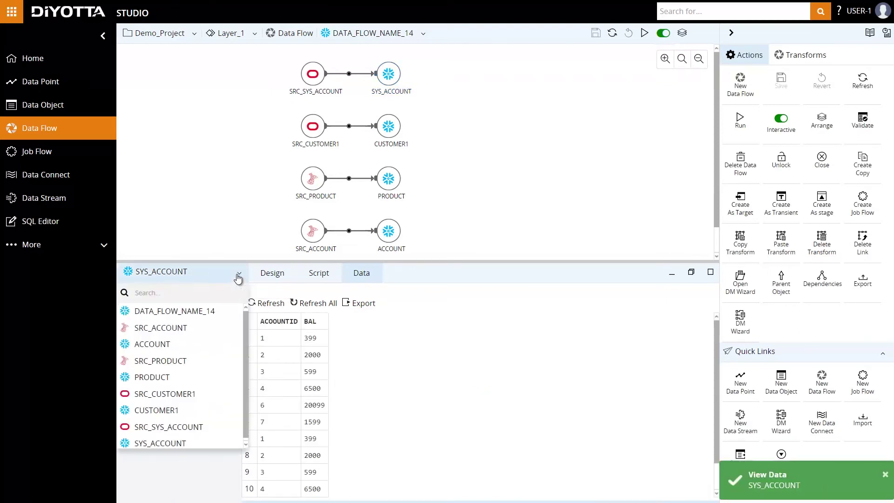
{"action": "left_click", "coordinate": [185, 377]}
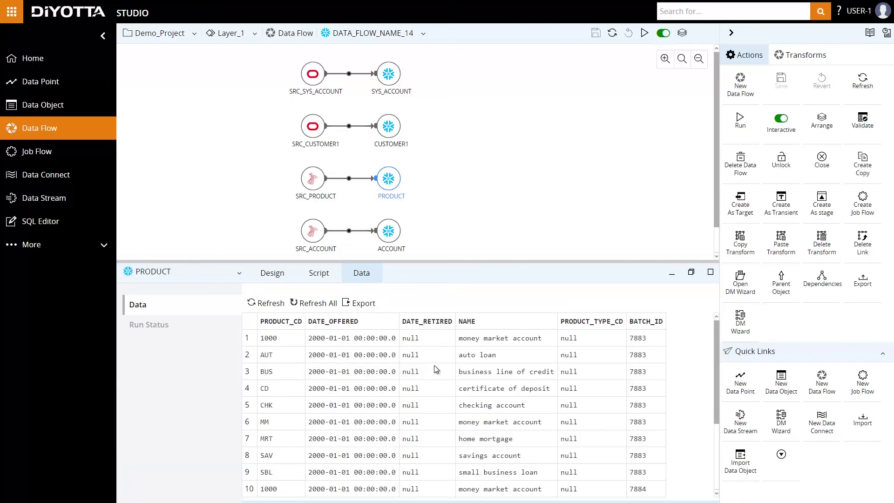
{"action": "scroll", "coordinate": [436, 368], "scroll_direction": "down", "scroll_amount": 3}
{"action": "scroll", "coordinate": [436, 369], "scroll_direction": "up", "scroll_amount": 3}
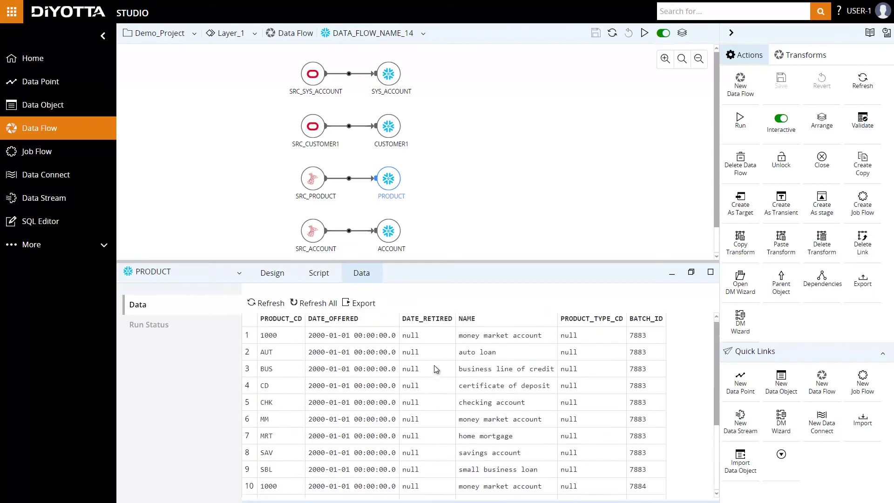